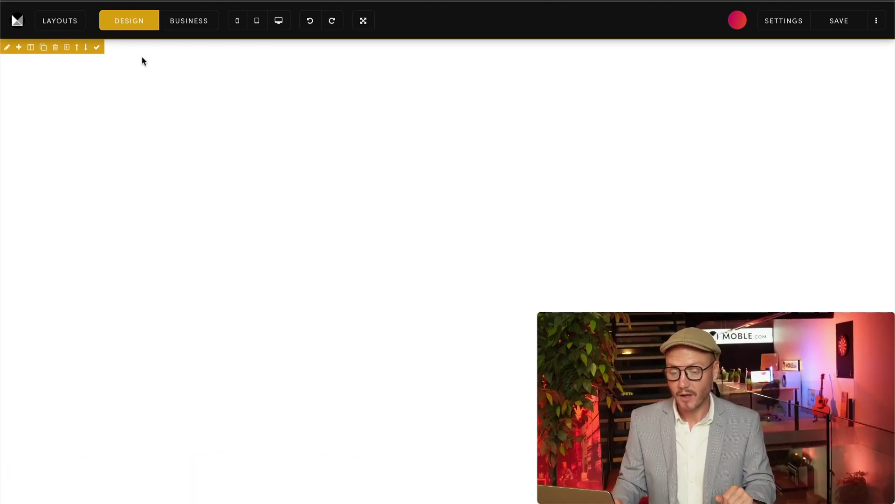
Open the layout library and examine the available layout types and themes.
click(77, 27)
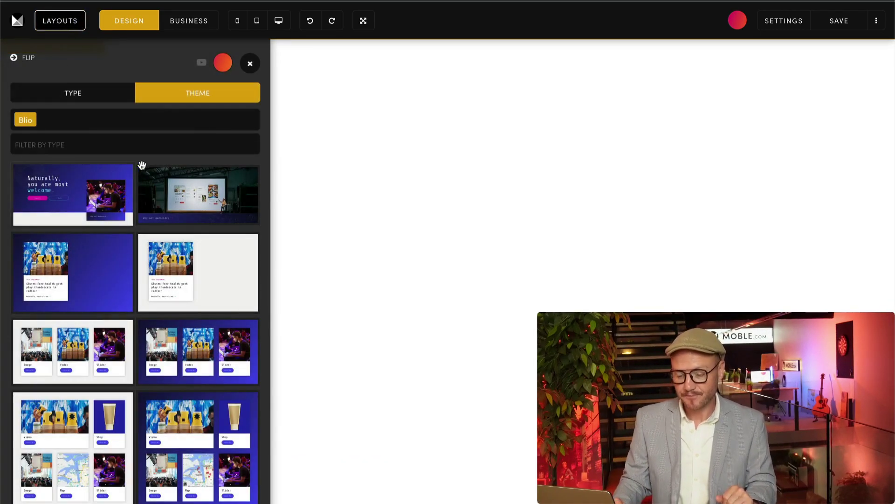
click(99, 92)
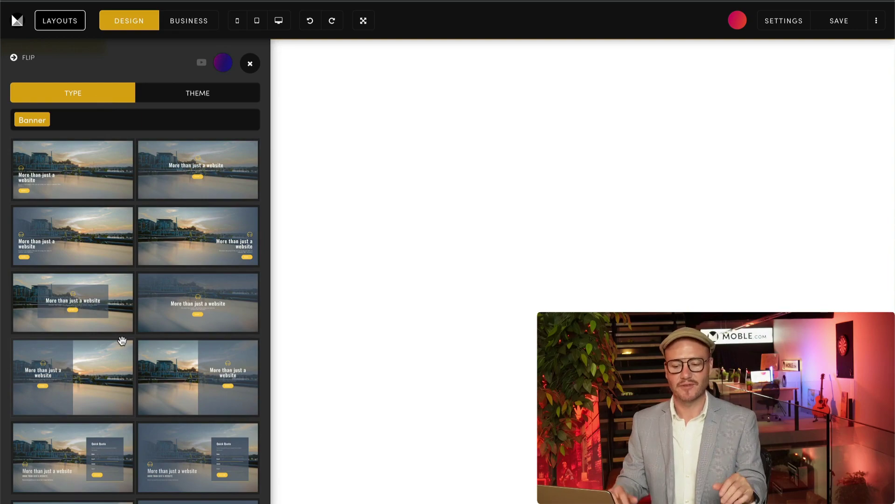
click(61, 125)
scroll(70, 233, down, 8)
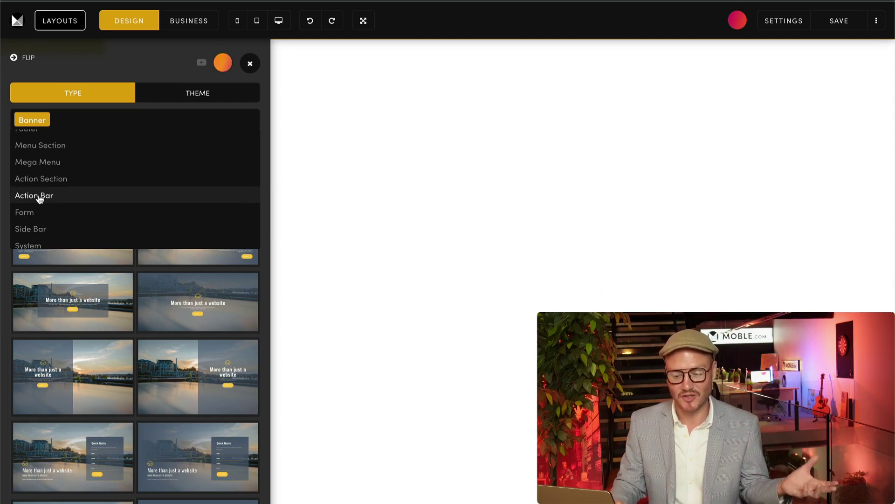
click(267, 112)
click(214, 96)
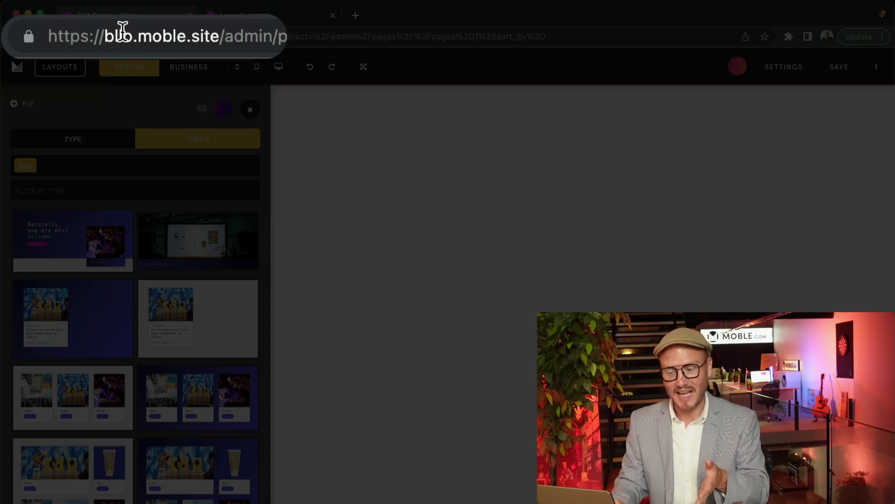
drag(133, 33, 107, 38)
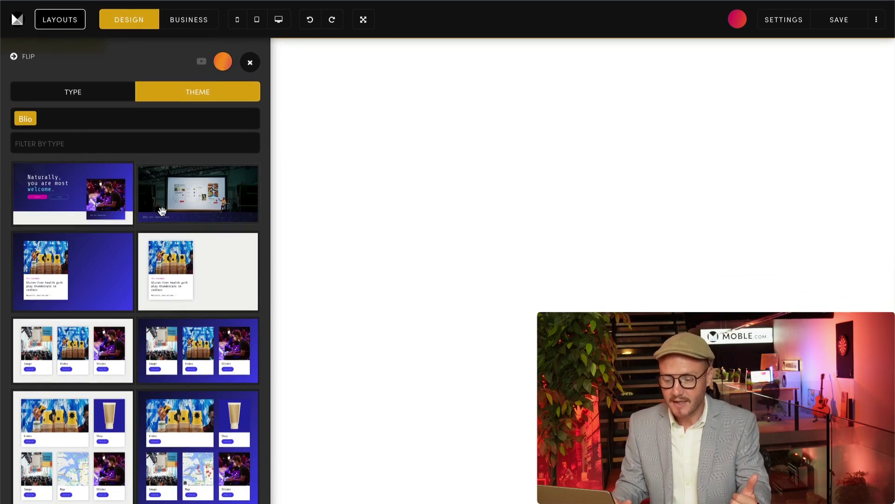
click(95, 122)
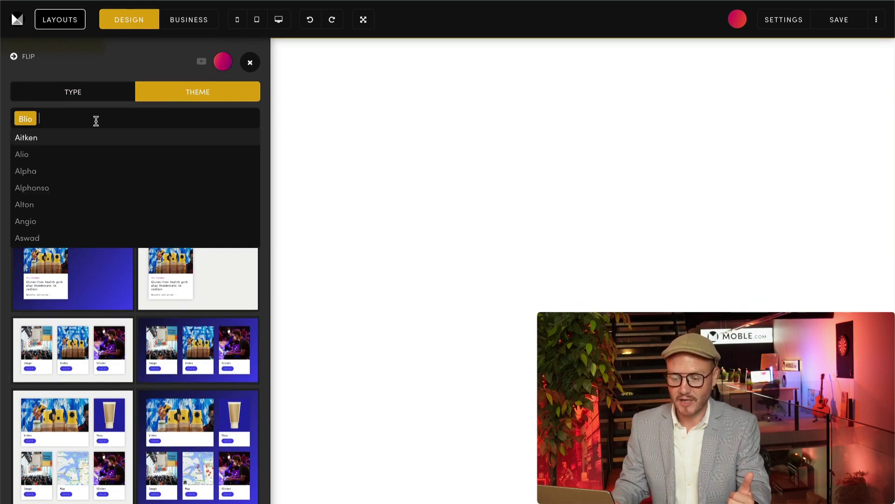
scroll(58, 202, down, 10)
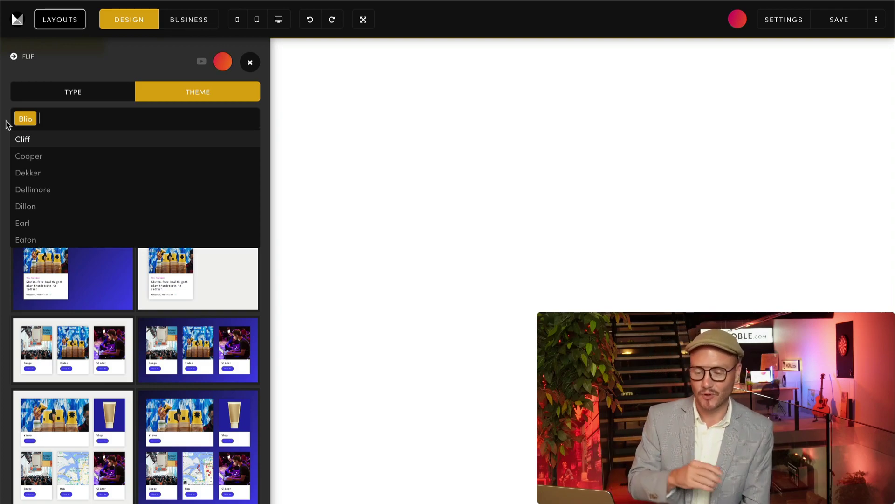
click(8, 125)
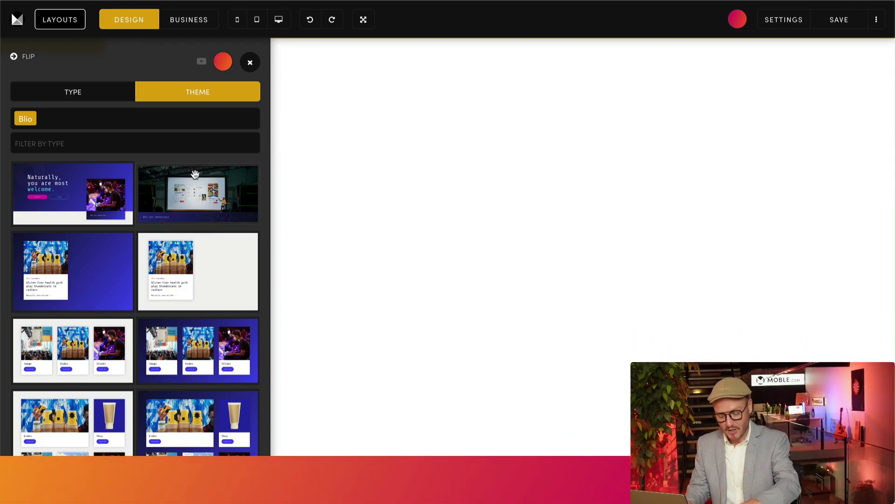
Add the Blio theme's conference-stage banner layout at the top of the page and close the layout library.
shift+click(195, 174)
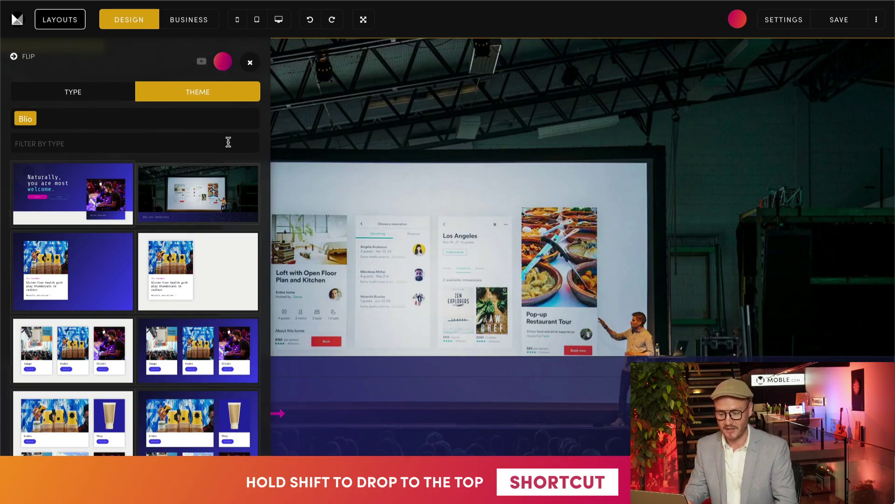
click(250, 62)
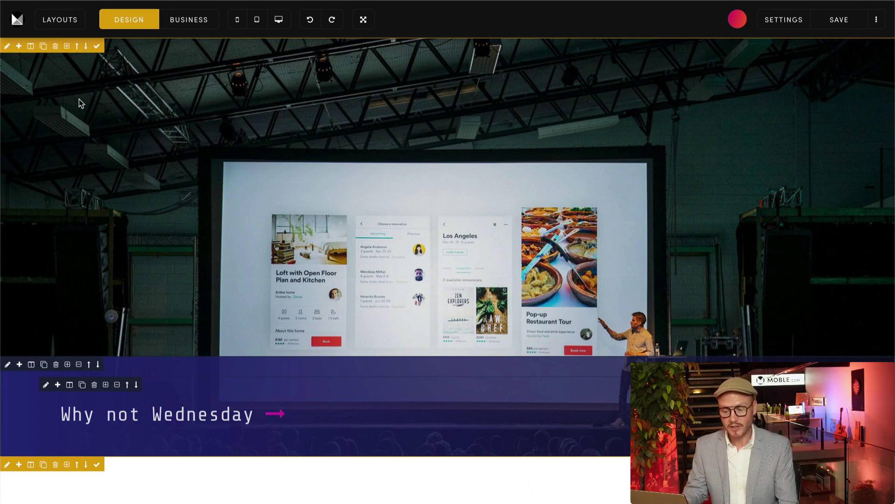
Switch to Business editing and replace the banner's background image with Image-3 from the image library.
click(190, 21)
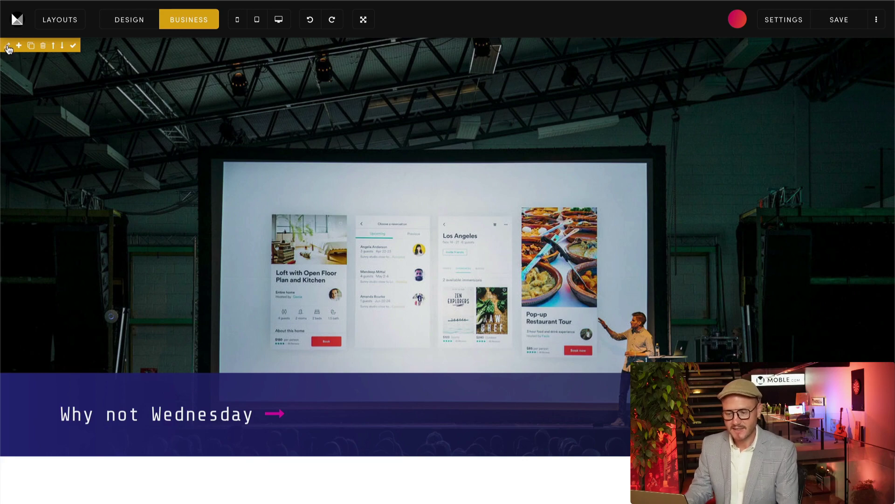
mouse_move(47, 401)
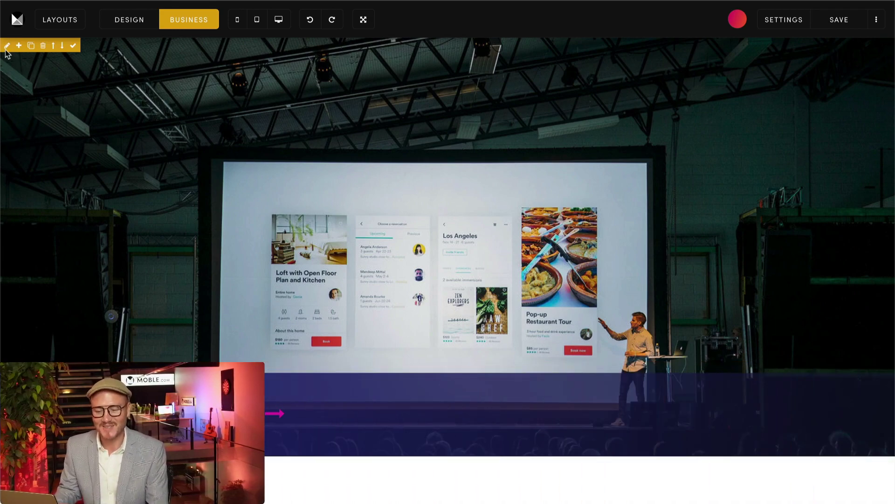
click(7, 46)
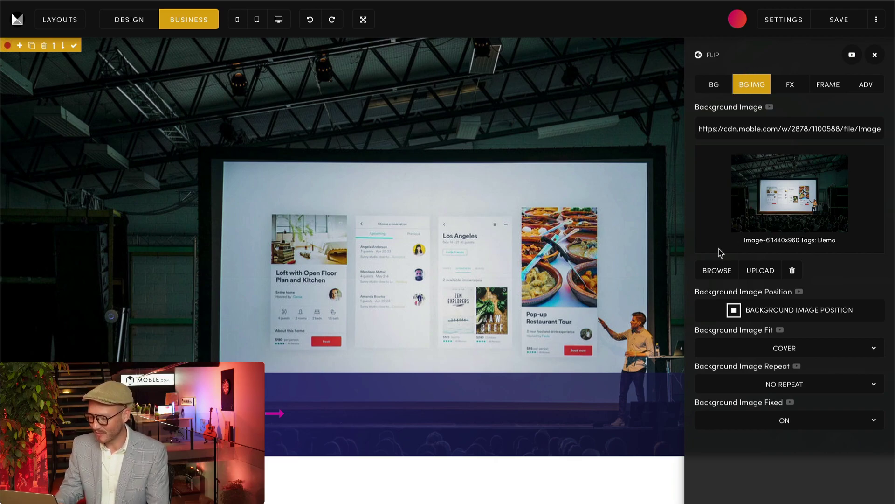
click(717, 270)
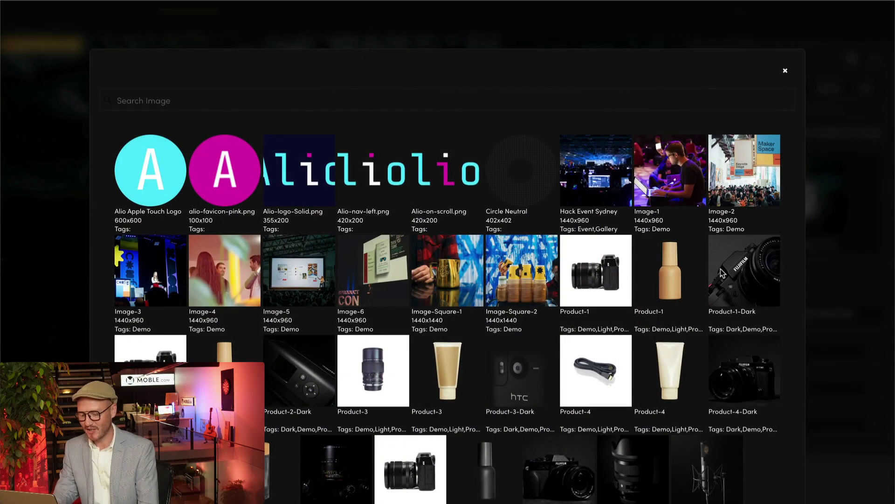
click(170, 258)
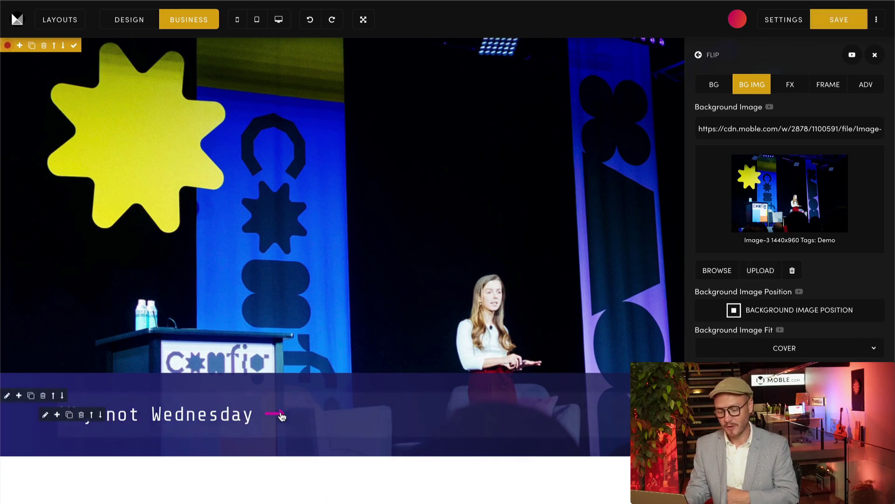
Replace the banner heading text "Why not Wednesday" with "Category Name", keeping the arrow.
click(250, 414)
drag(249, 413, 75, 392)
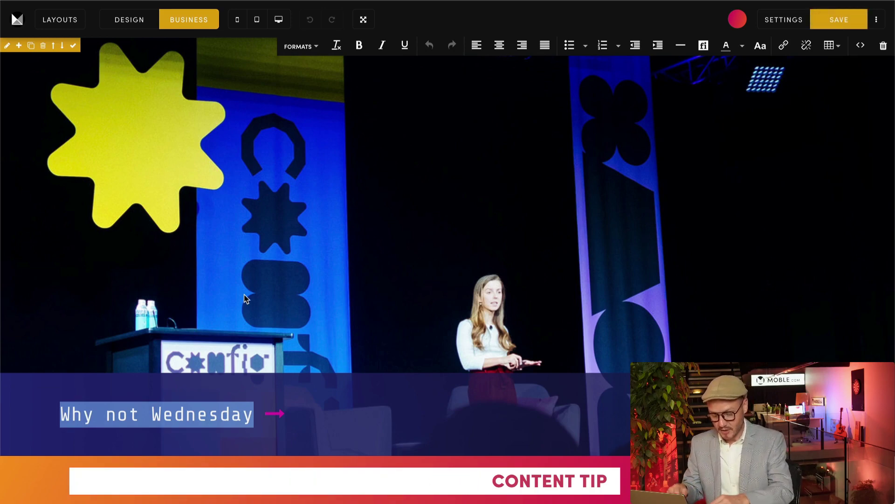
text(Ca)
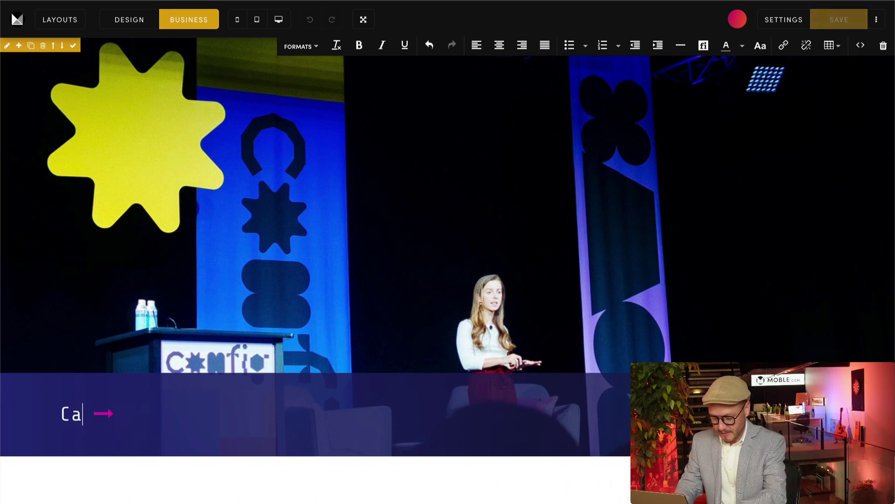
text(tegory Name)
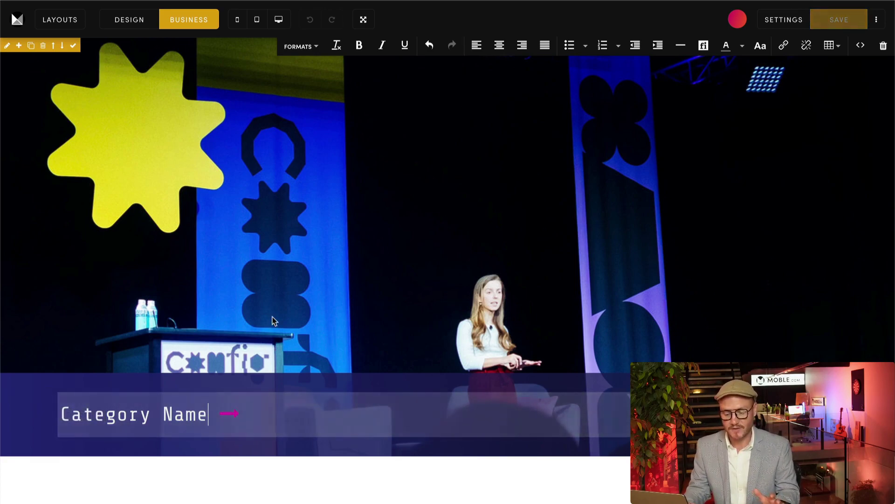
Format the whole "Category Name" line, including its arrow, as Heading 1 with Style 3.
triple_click(206, 421)
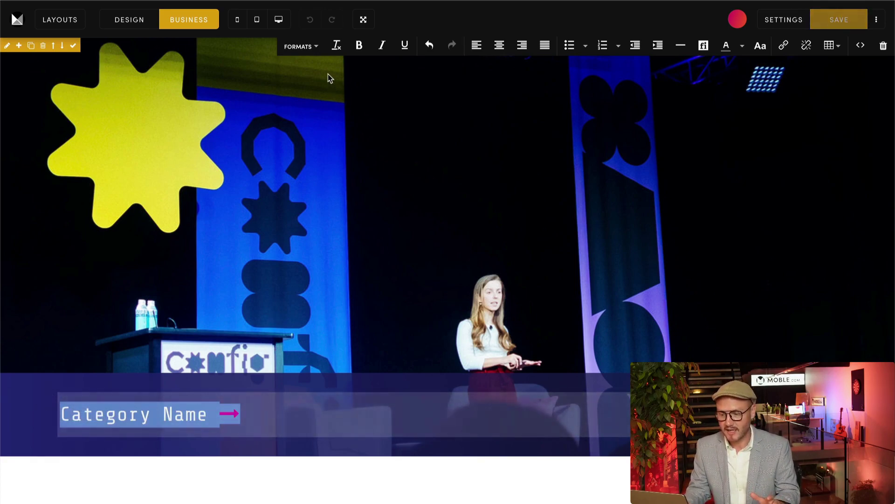
click(316, 47)
mouse_move(306, 76)
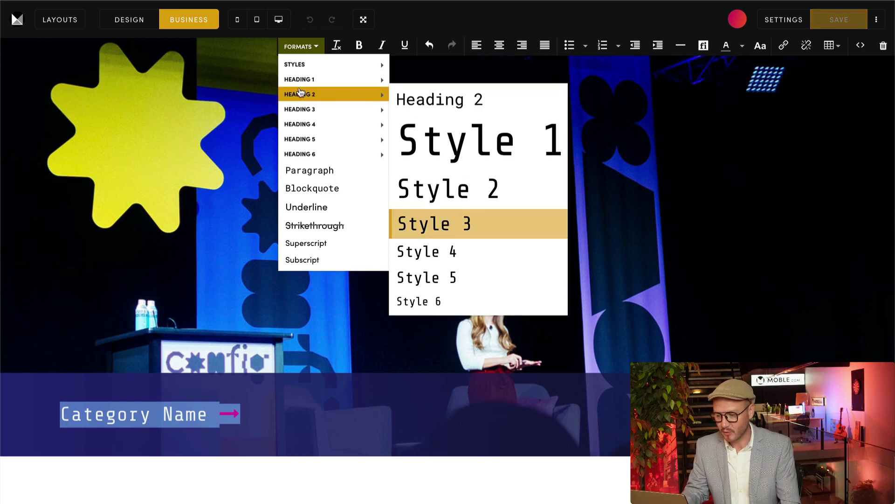
mouse_move(316, 109)
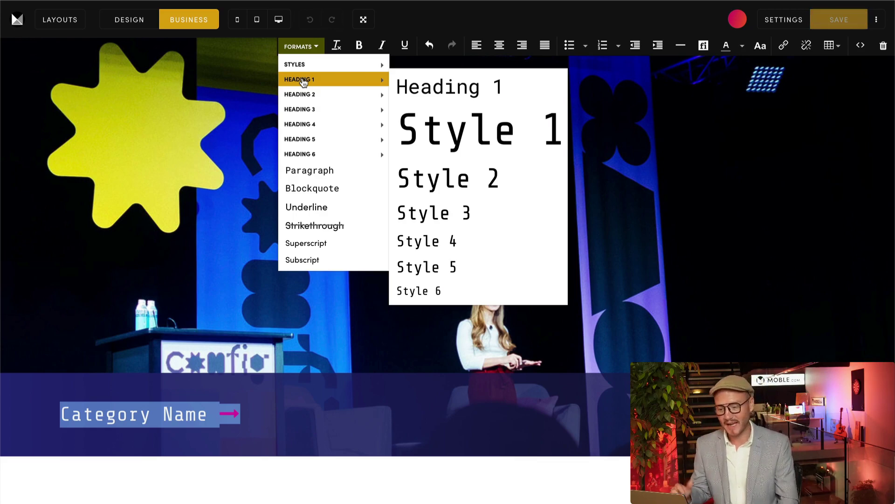
mouse_move(298, 111)
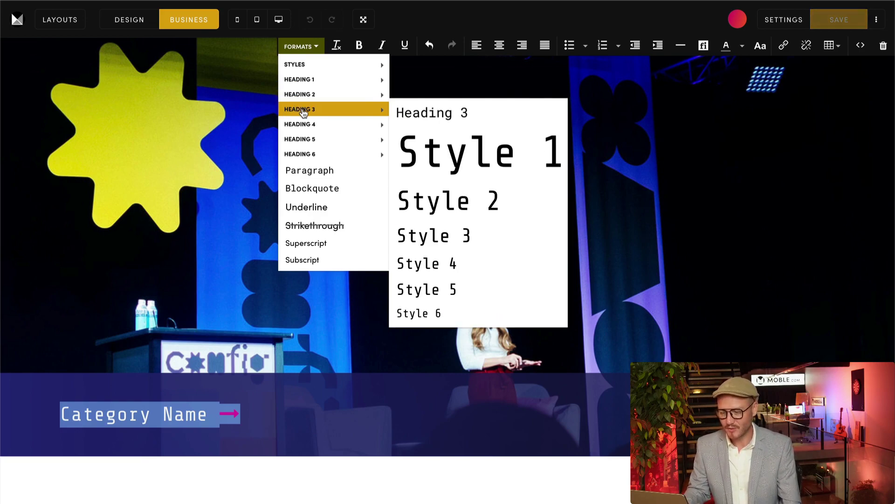
mouse_move(304, 79)
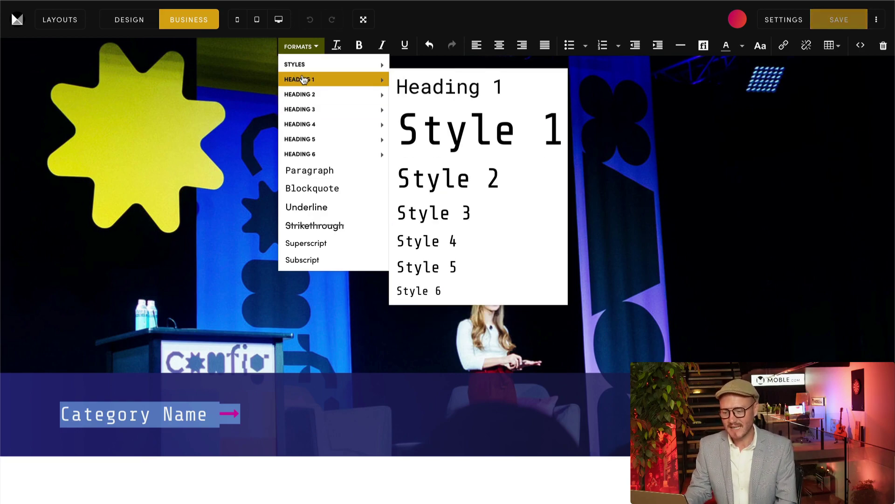
click(445, 206)
Try the larger Heading 1 Style 1 on the selected banner heading.
click(314, 56)
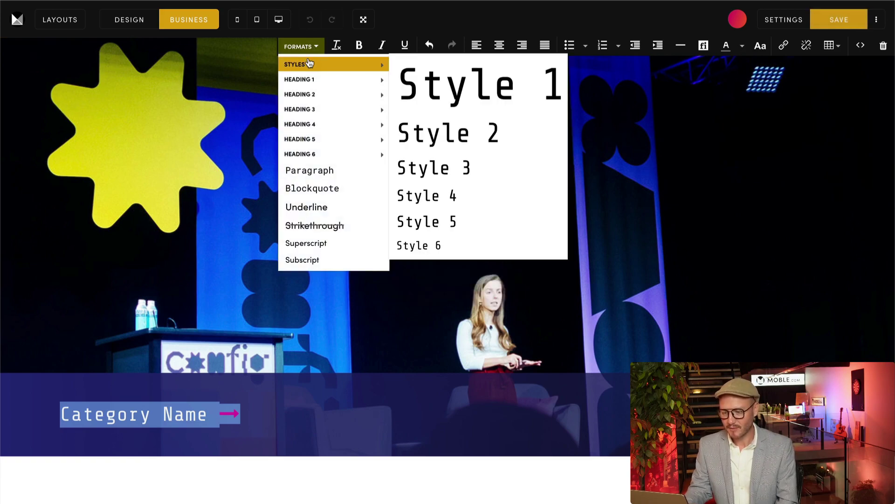
mouse_move(308, 80)
click(488, 129)
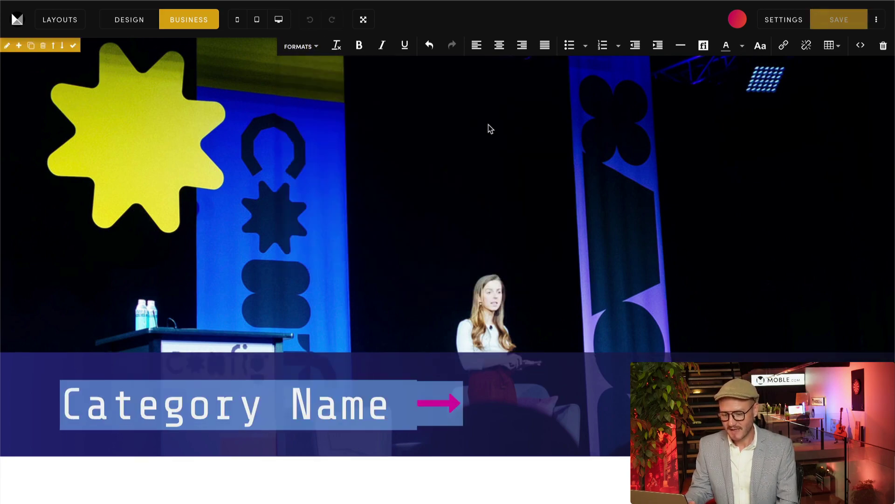
Return the banner heading to Heading 1 Style 3 and leave text editing.
click(308, 46)
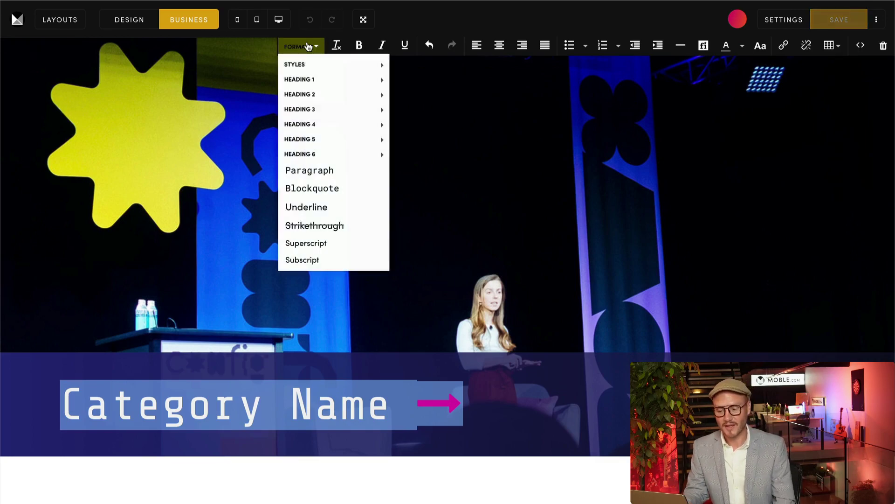
mouse_move(310, 78)
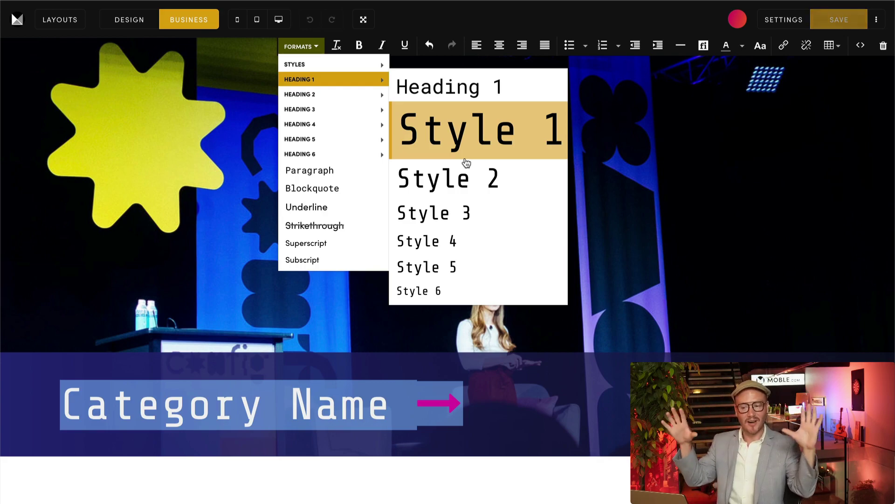
mouse_move(316, 158)
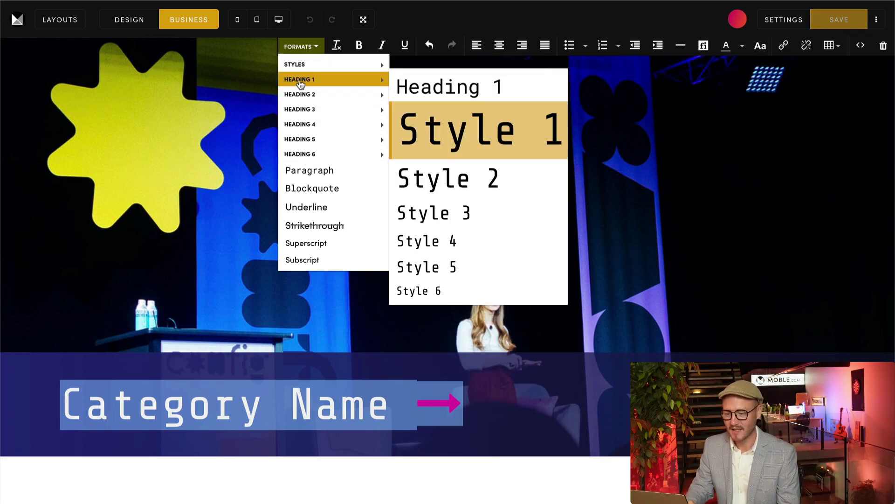
click(436, 211)
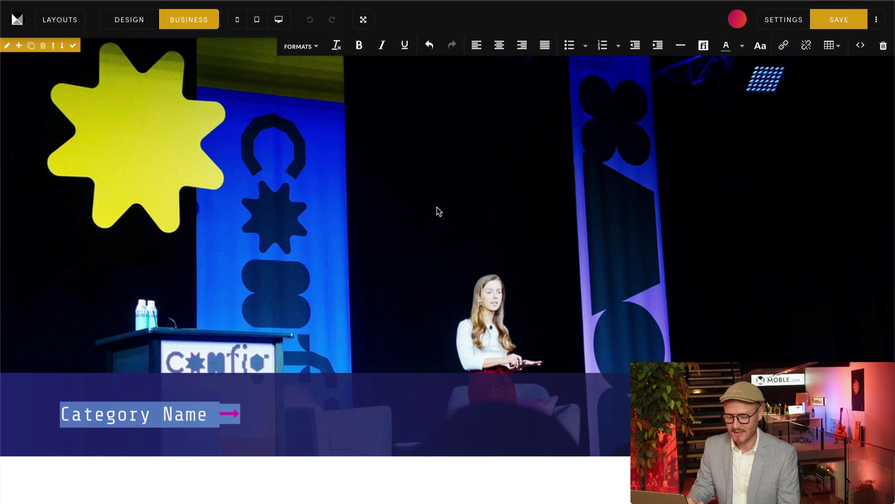
click(293, 479)
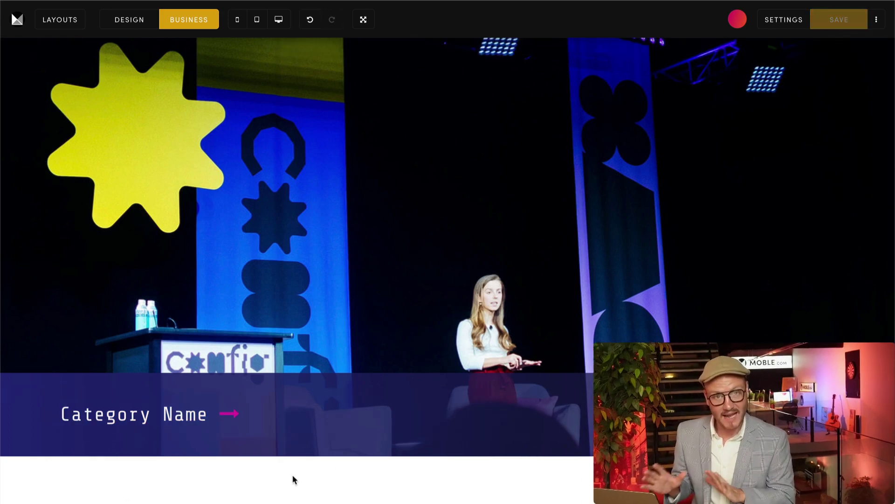
Flip the layout library to the other side and add the dark blue General Category cameras layout at the bottom of the page.
click(66, 19)
scroll(124, 310, down, 5)
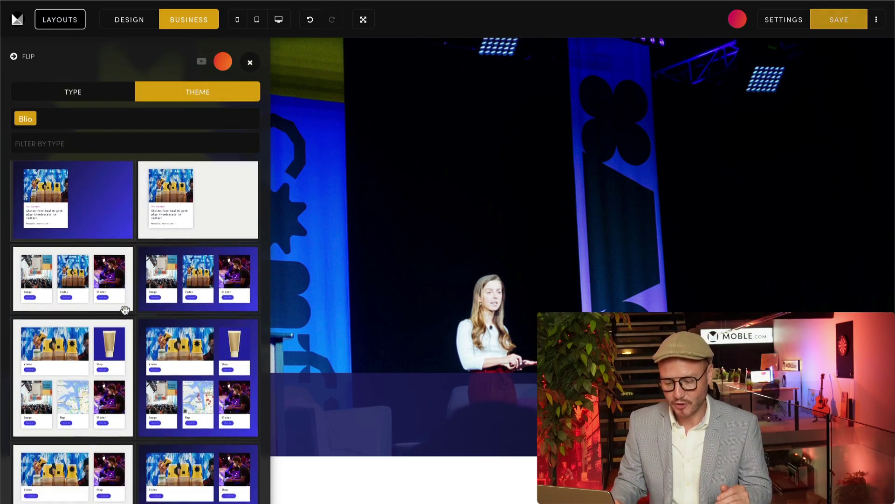
scroll(125, 310, down, 10)
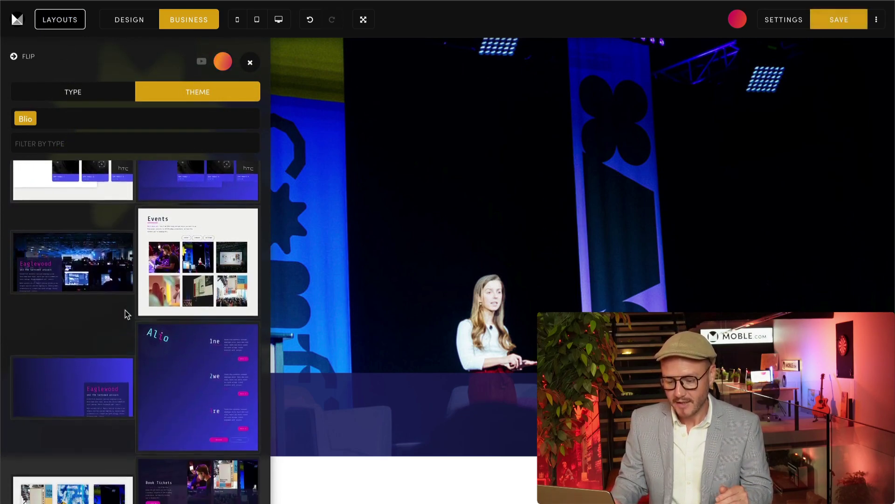
scroll(125, 311, down, 2)
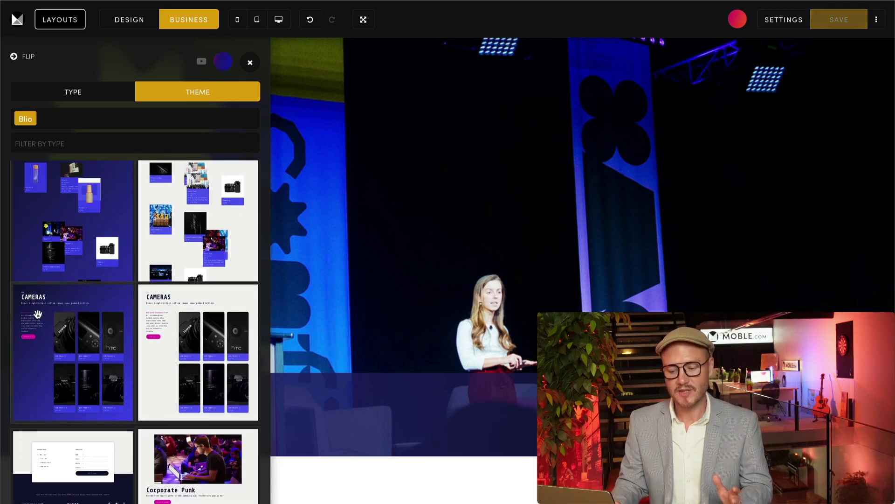
click(14, 57)
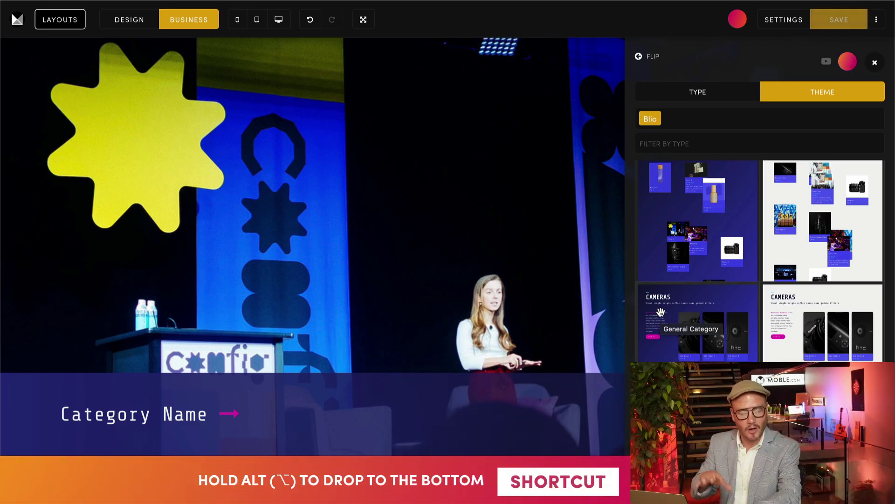
alt+click(661, 311)
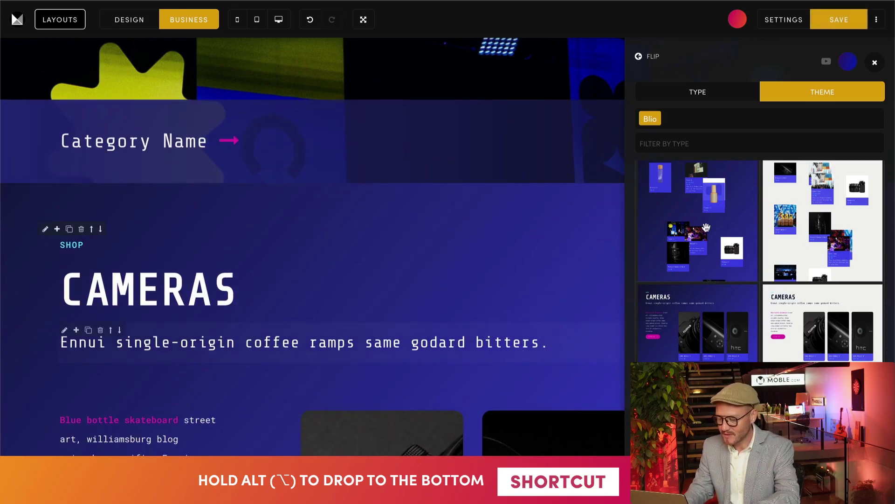
click(543, 252)
scroll(494, 280, down, 3)
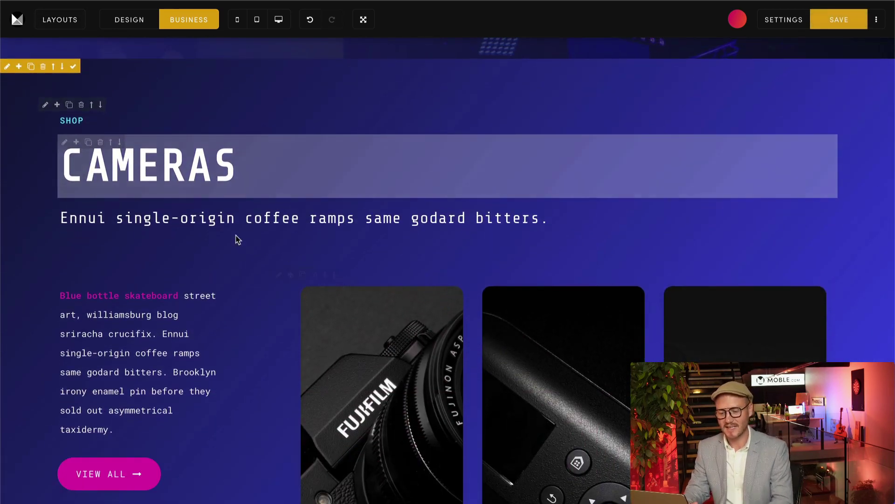
scroll(194, 300, down, 1)
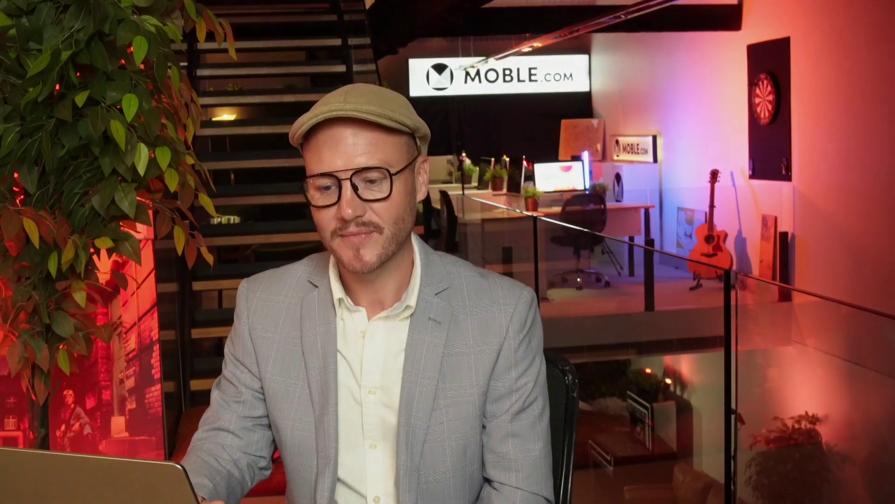